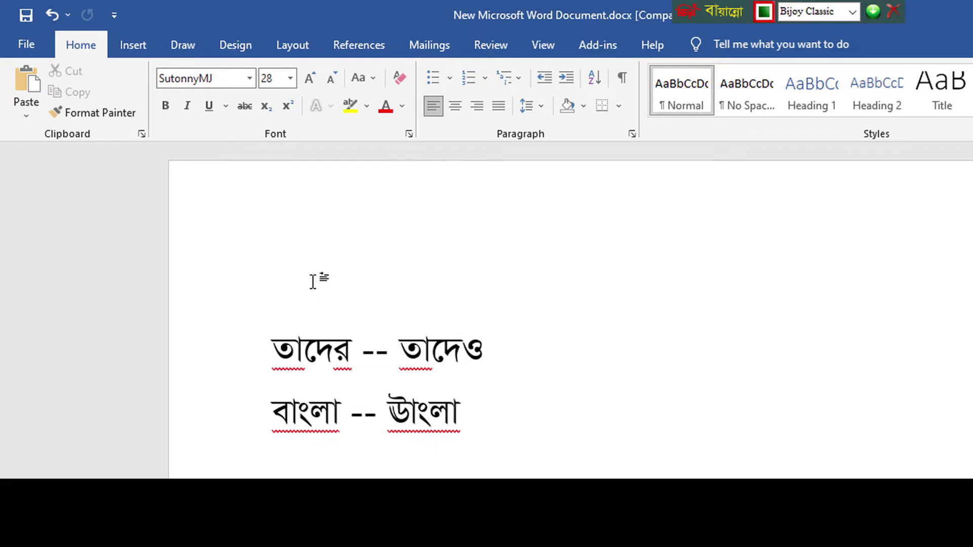
Type the Bijoy test words on two top lines; they come out garbled as তাদেও and ঊাংলা
text(kf)
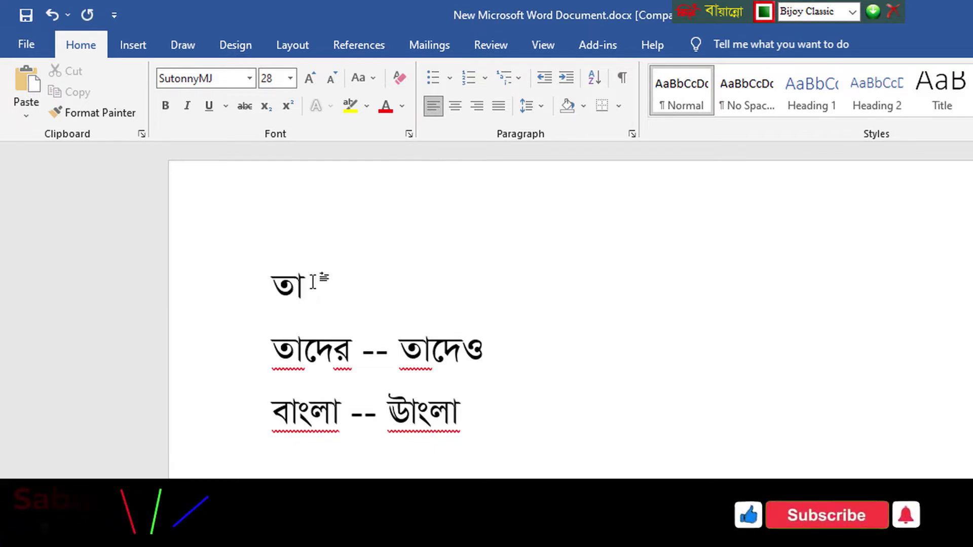
text(lcv)
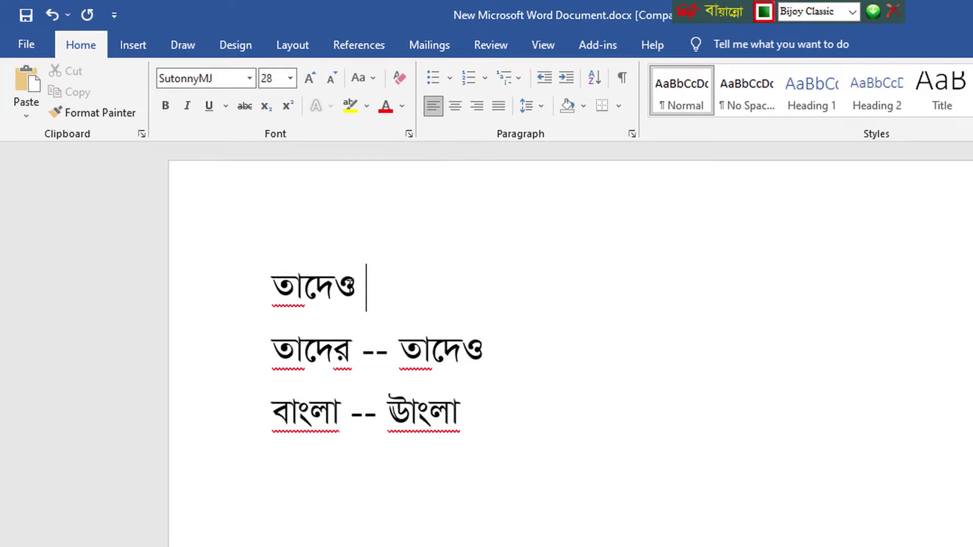
key(Return)
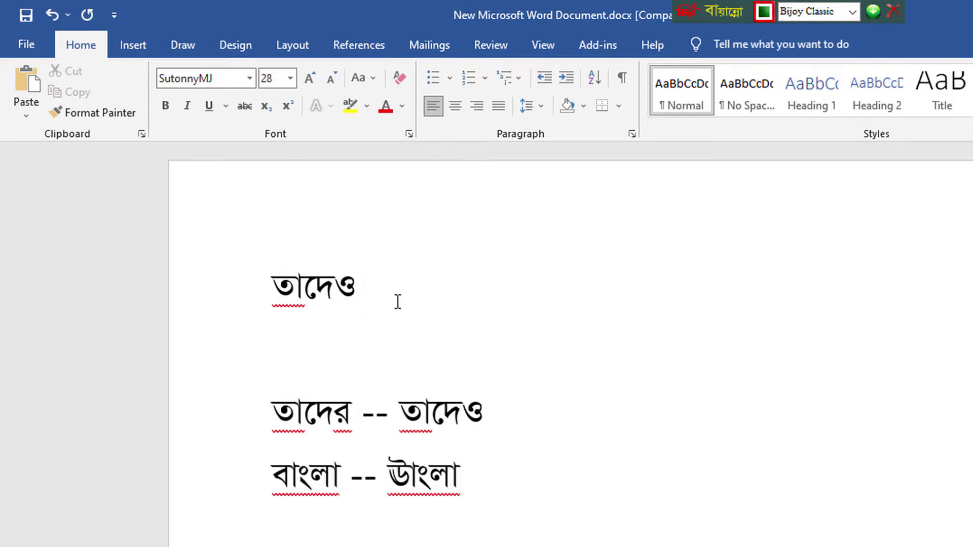
text(বা)
text(ংলা)
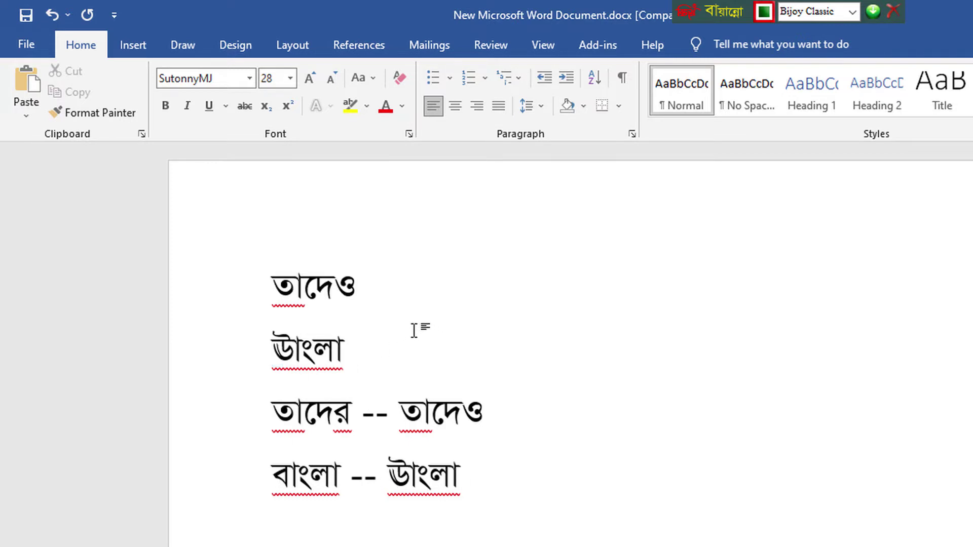
Open Word Options through the Quick Access Toolbar's More Commands entry
click(274, 275)
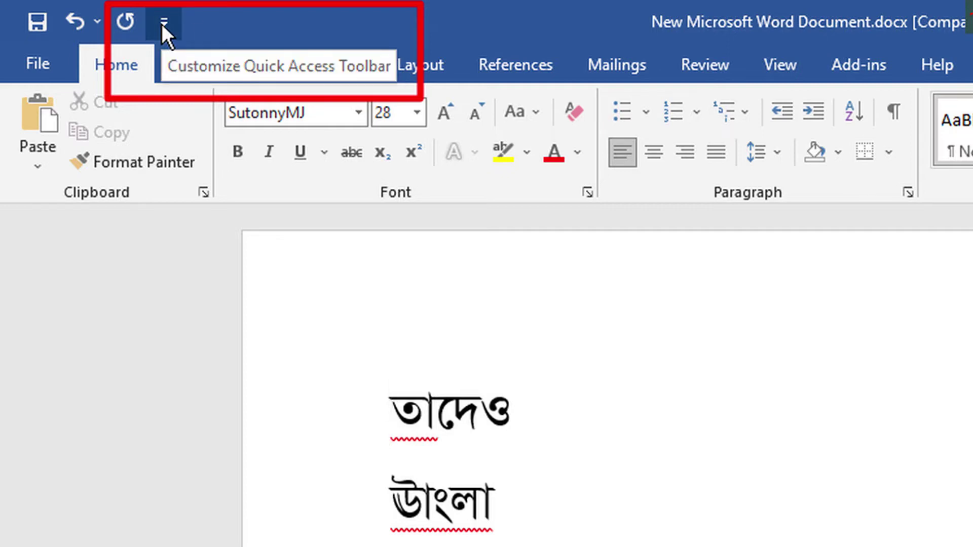
click(162, 23)
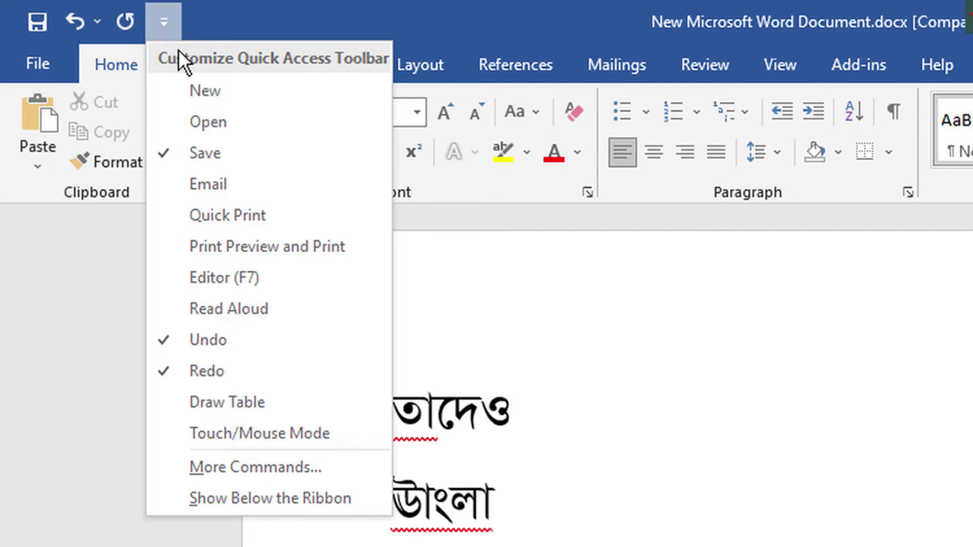
click(291, 467)
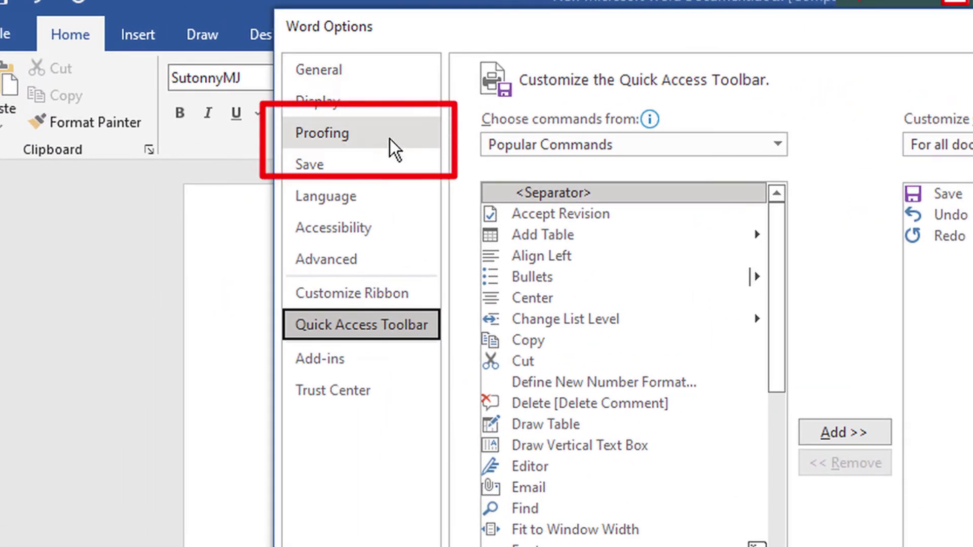
From the Proofing page, open AutoCorrect Options and check Math AutoCorrect before returning to the AutoCorrect tab
click(363, 133)
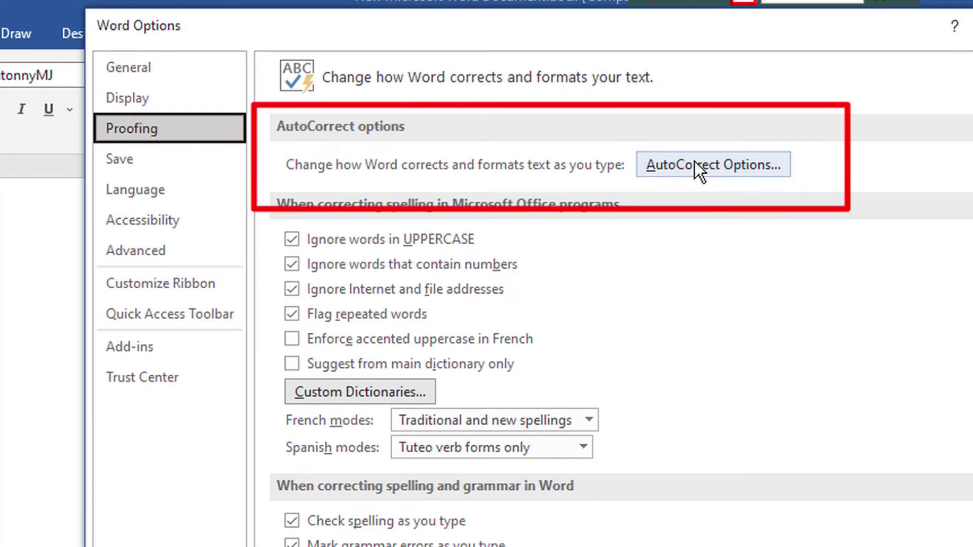
click(728, 167)
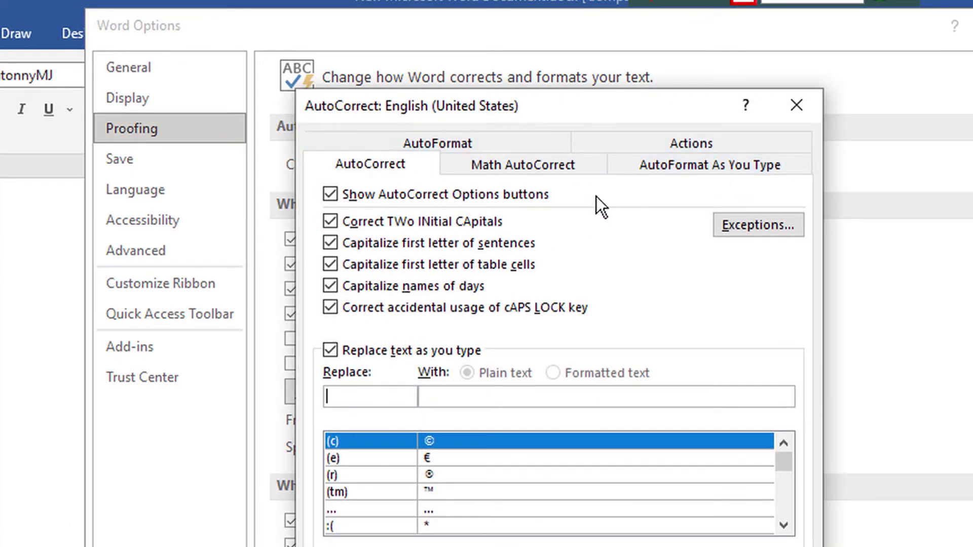
drag(565, 115, 551, 98)
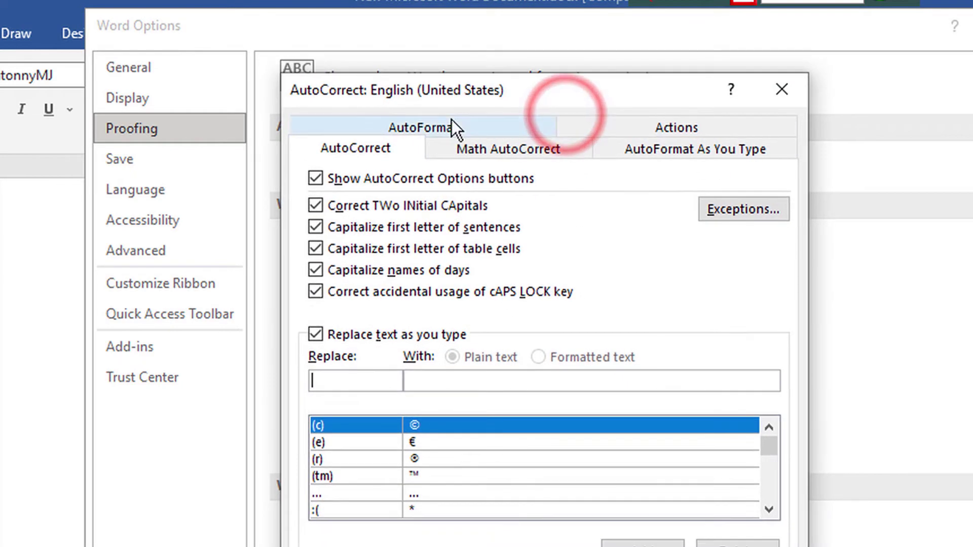
click(369, 151)
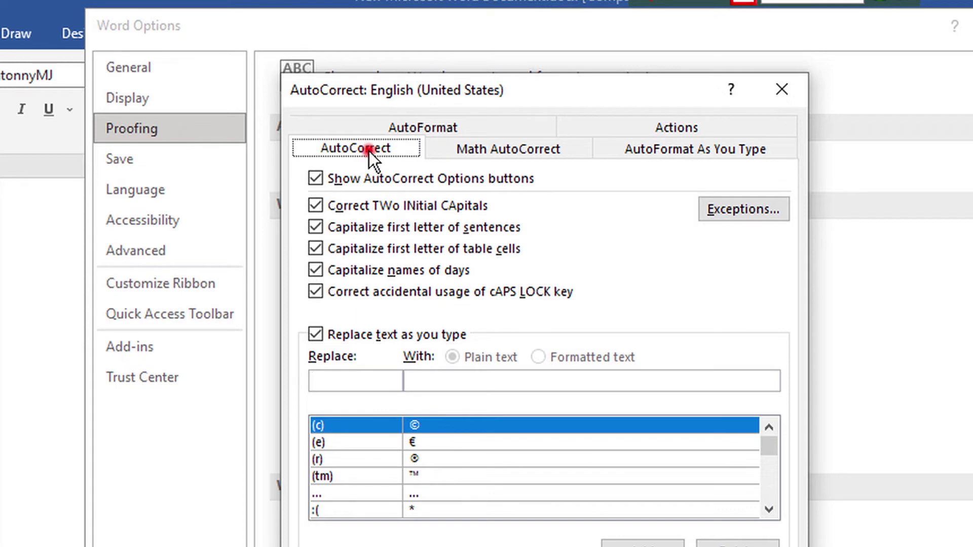
click(505, 154)
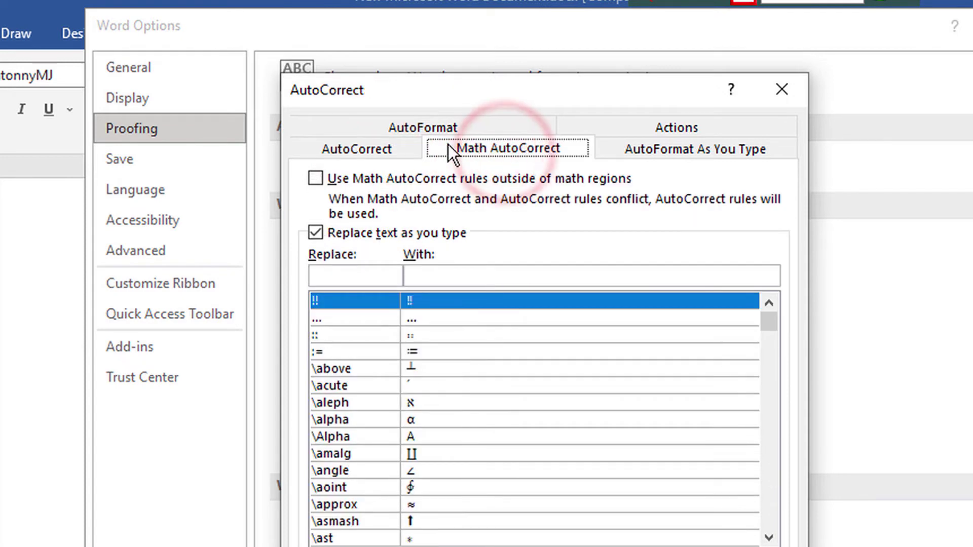
click(368, 144)
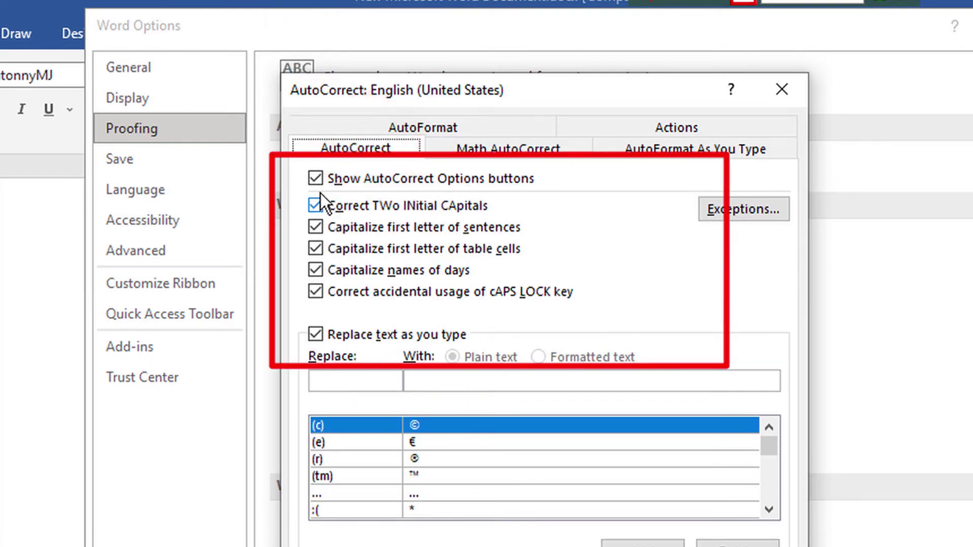
Uncheck the option buttons, all capitalisation rules, cAPS LOCK correction and 'Replace text as you type', then confirm both dialogs
click(314, 178)
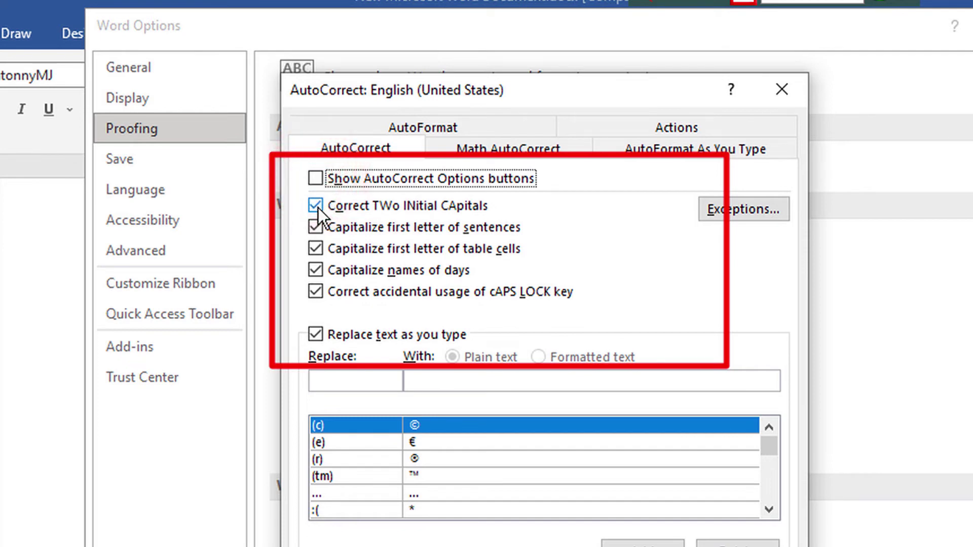
click(318, 207)
click(316, 228)
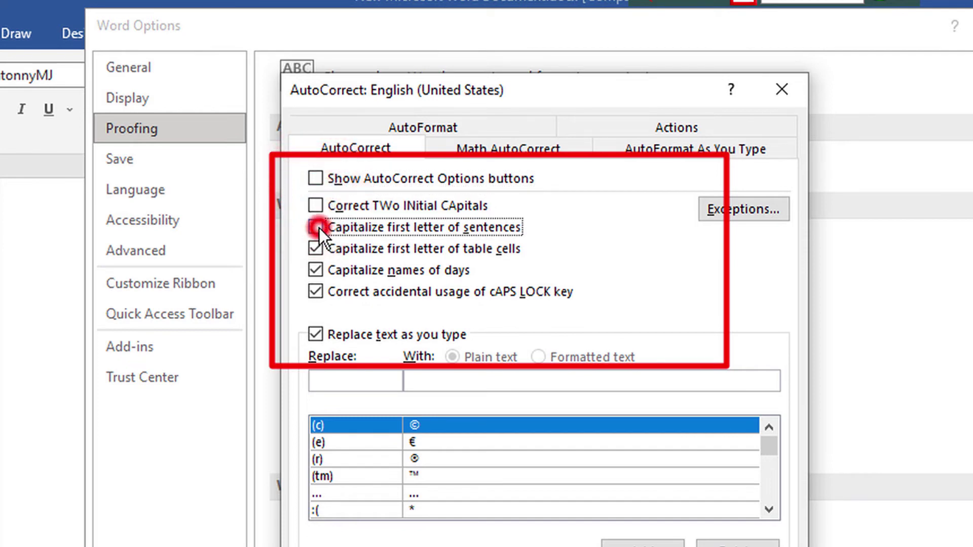
click(315, 248)
click(315, 270)
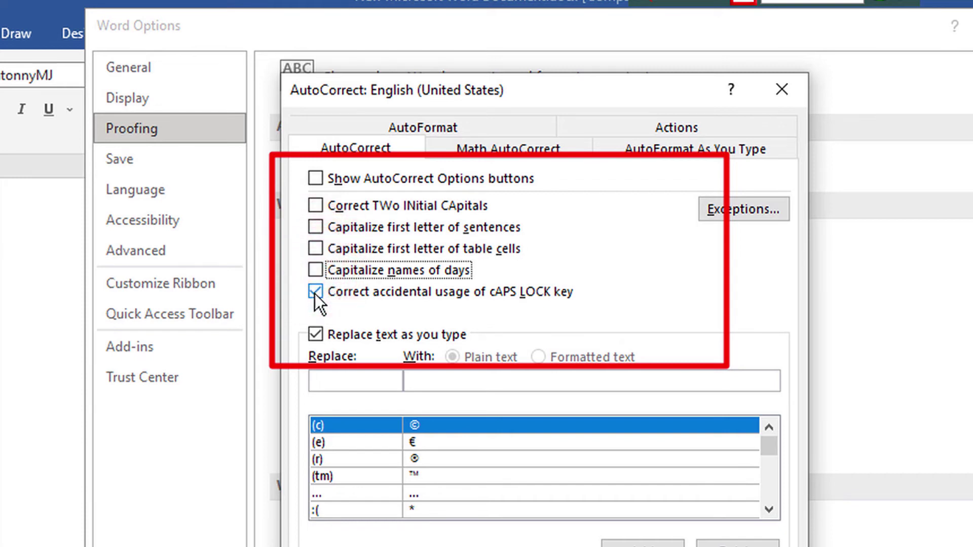
click(314, 293)
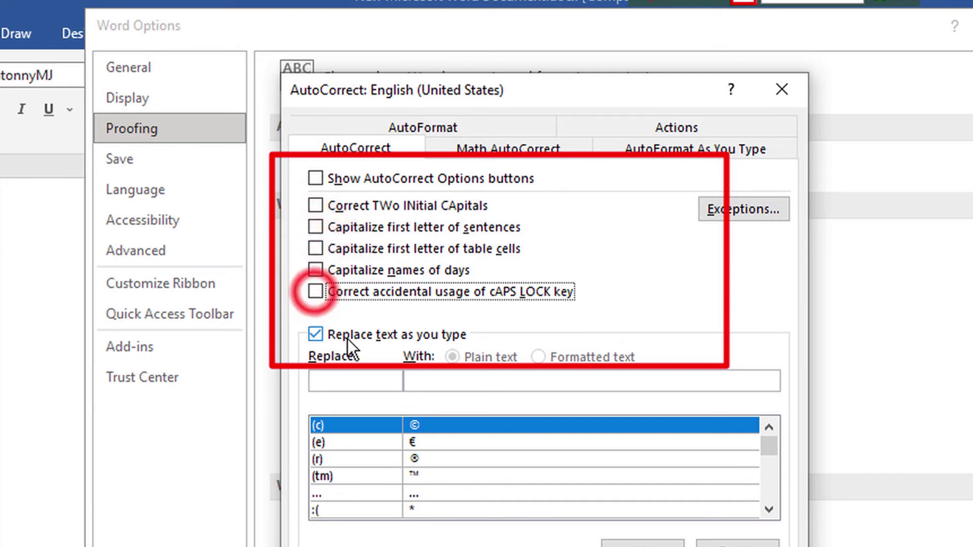
click(316, 335)
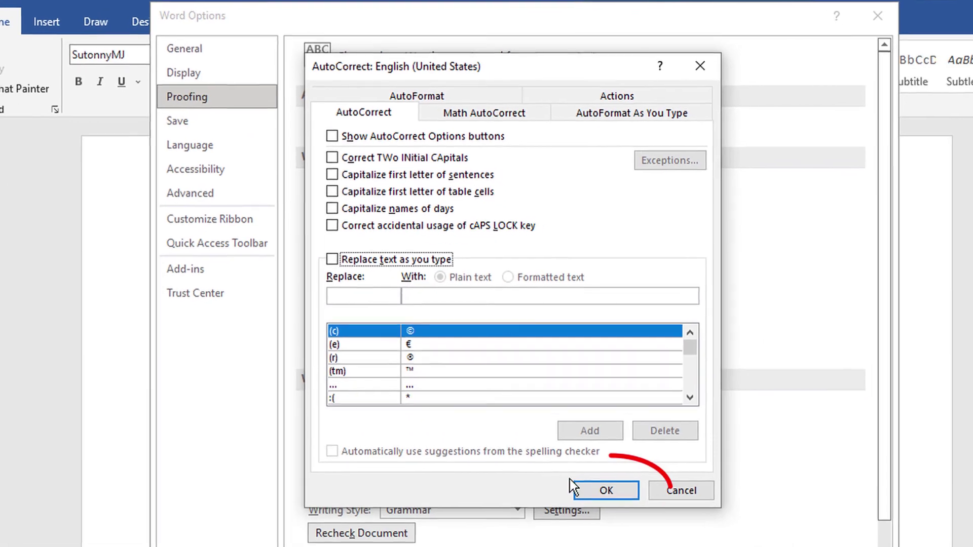
click(607, 488)
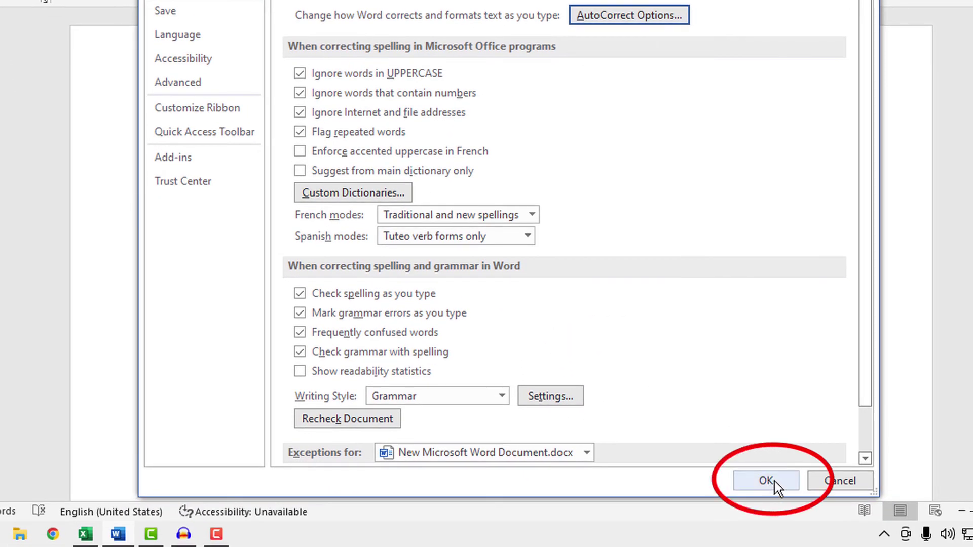
click(767, 540)
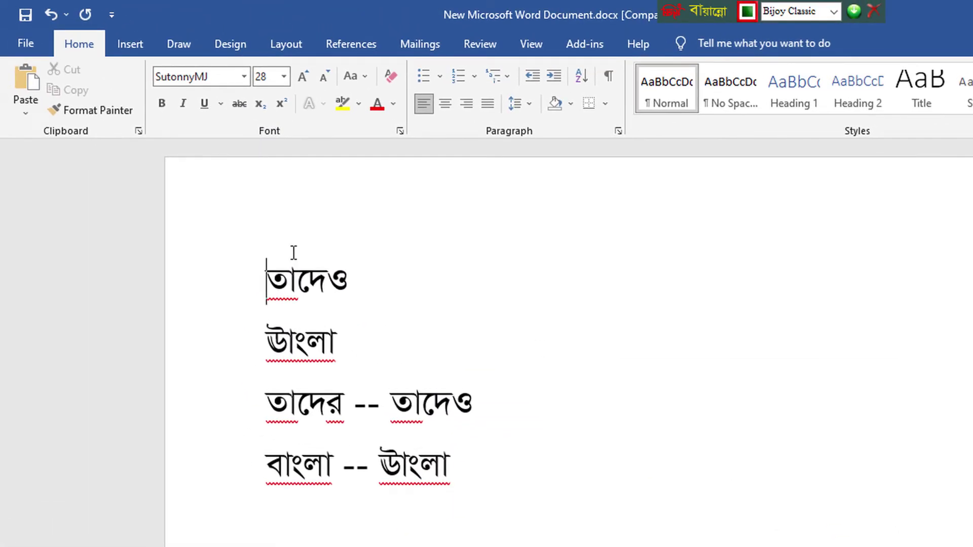
Type তাদের, বাংলাদেশ and বাংলা on new top lines, now correct, then close Word
key(Return)
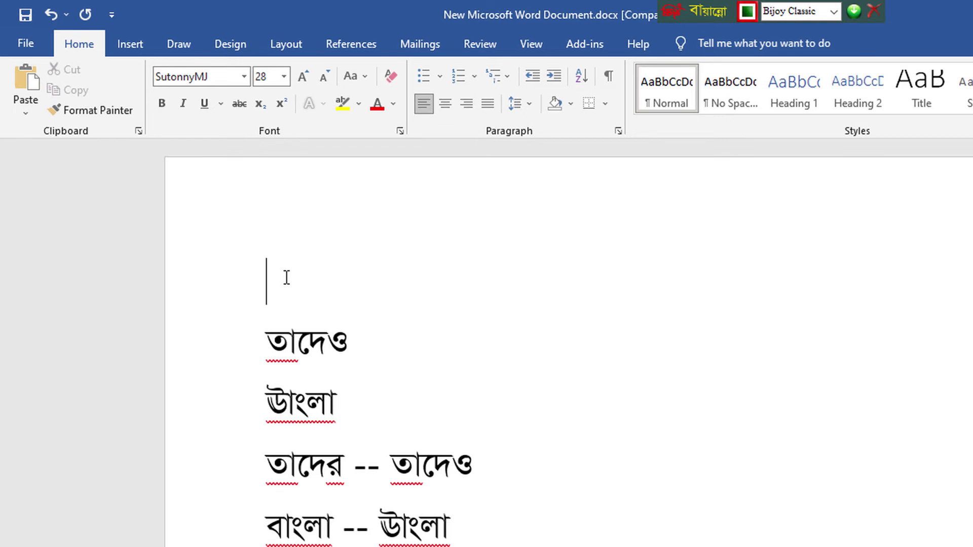
text(kfclj)
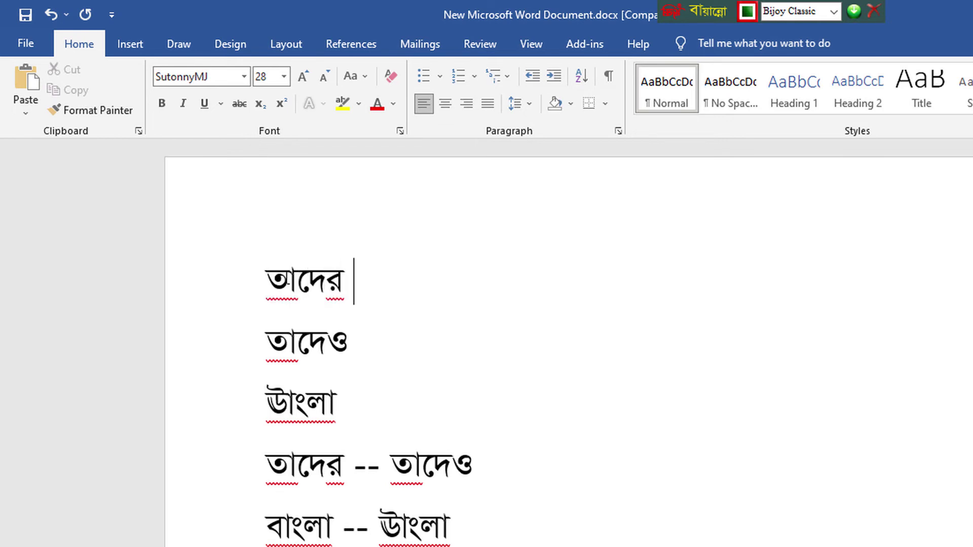
key(Return)
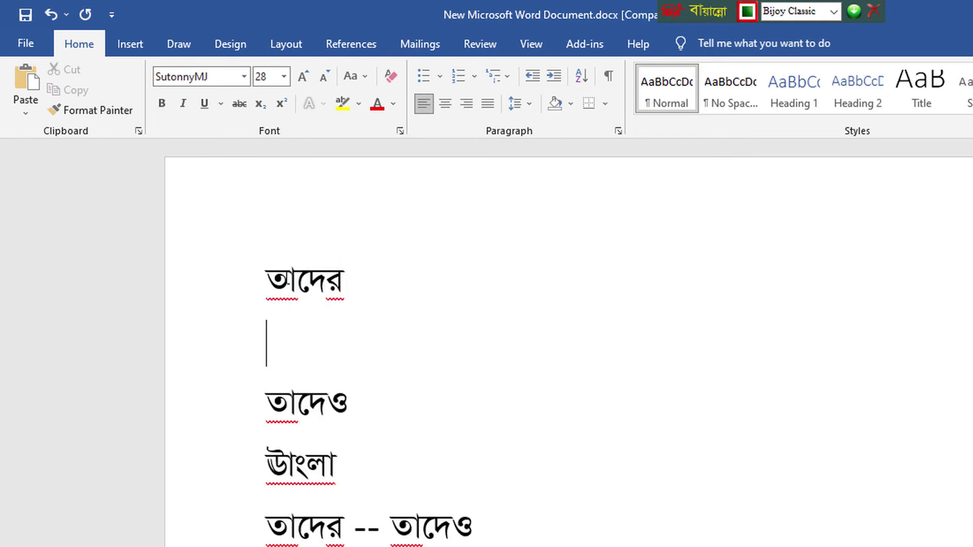
text(বাংলা)
text(দেশ)
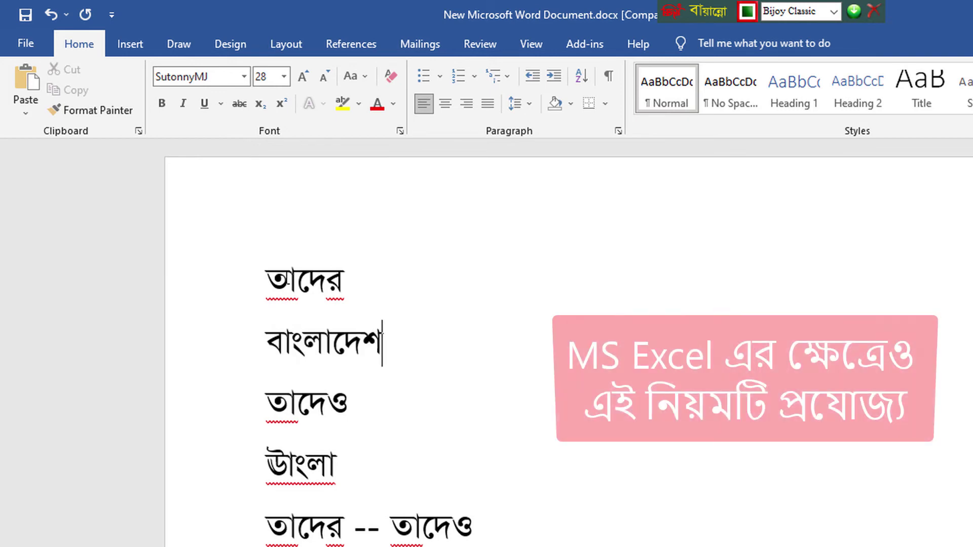
key(Return)
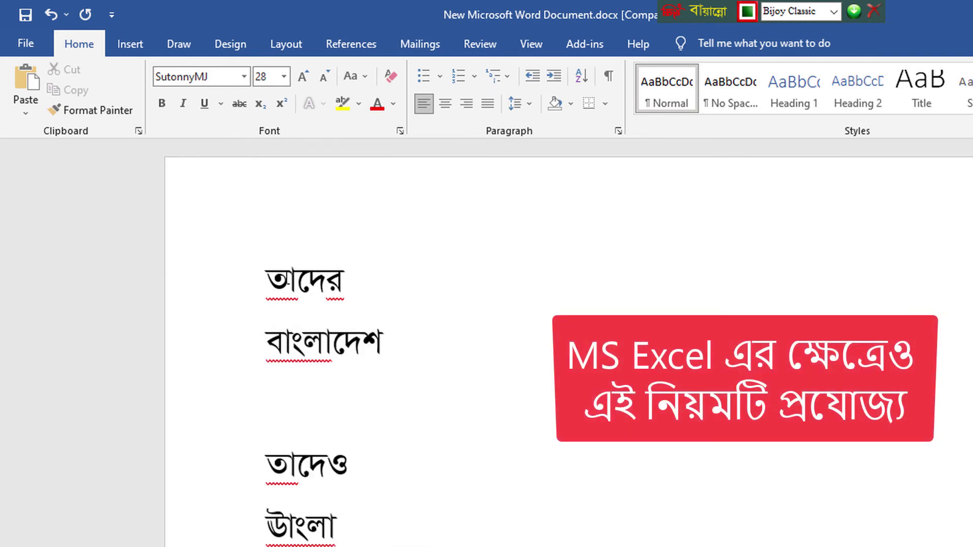
text(বাংলা)
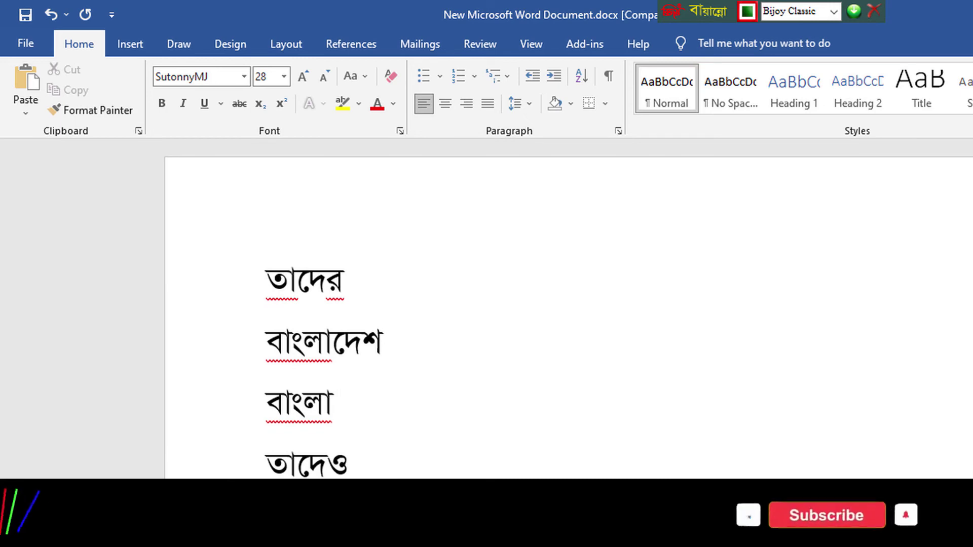
key(alt+F4)
Discard the changes, then create New Microsoft Word Document (2).docx on the desktop and open it
click(621, 370)
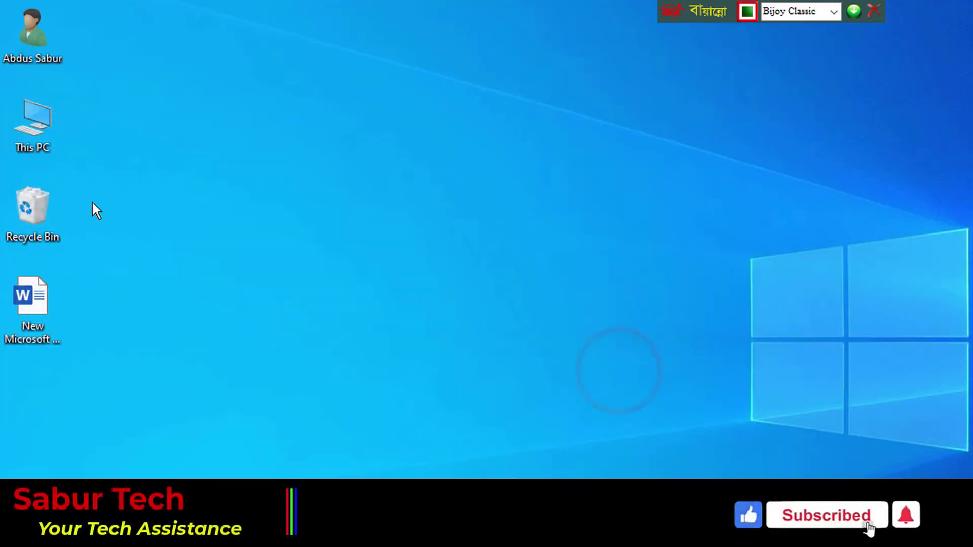
right_click(185, 155)
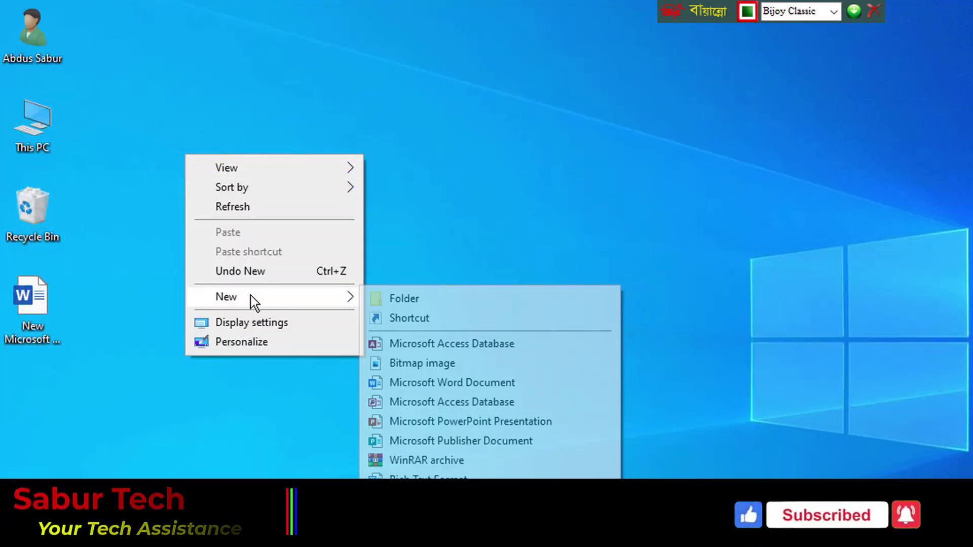
mouse_move(273, 296)
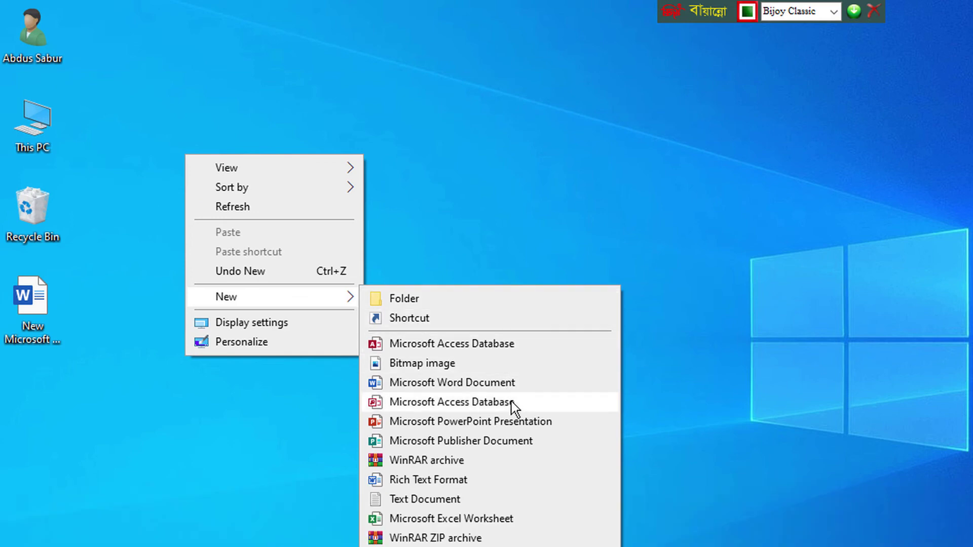
click(518, 382)
click(388, 323)
double_click(237, 235)
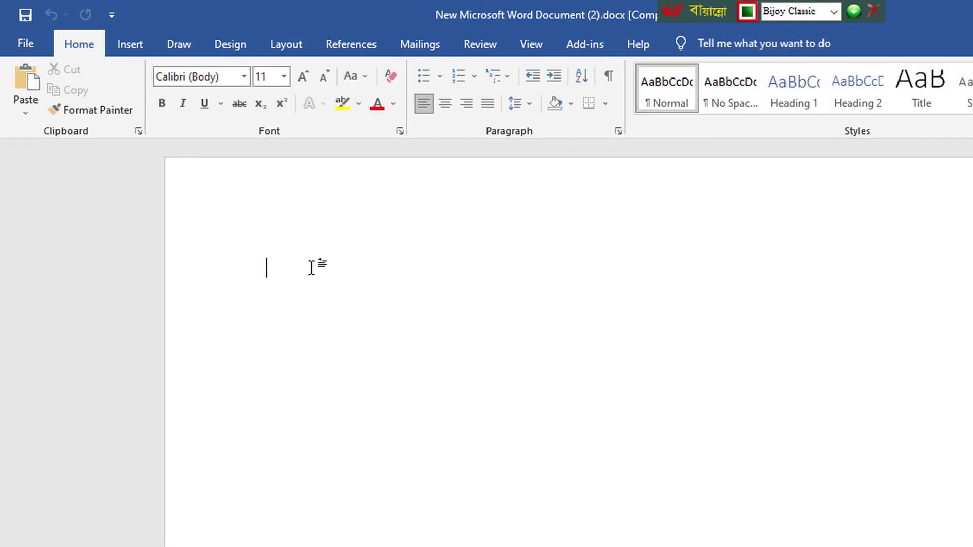
Set the font to SutonnyMJ at size 28 and type বাংলা to test it
click(244, 76)
click(218, 180)
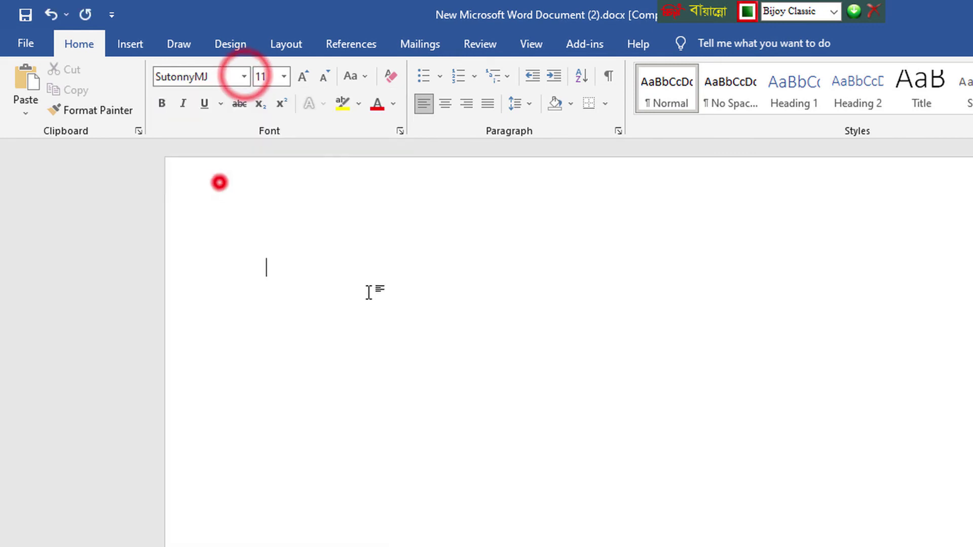
click(283, 77)
click(270, 298)
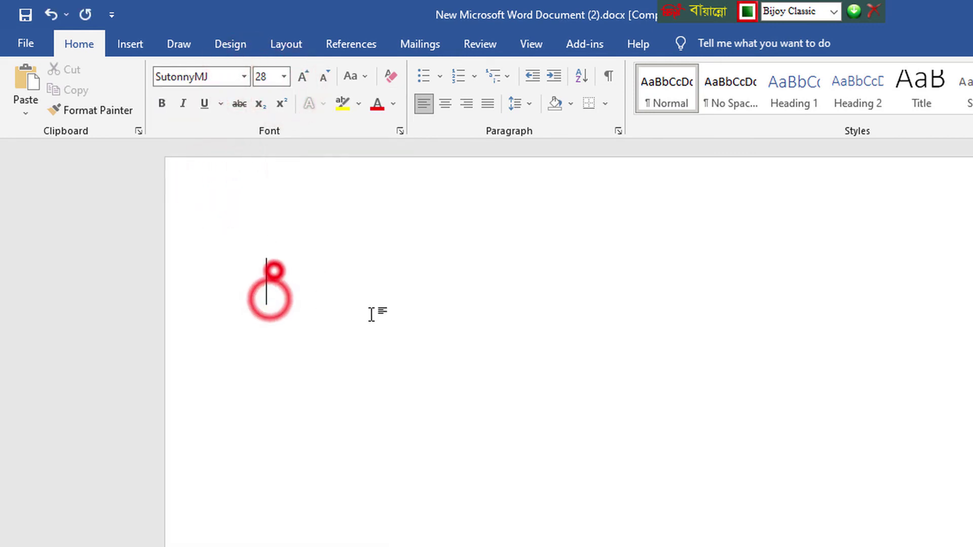
text(বাং)
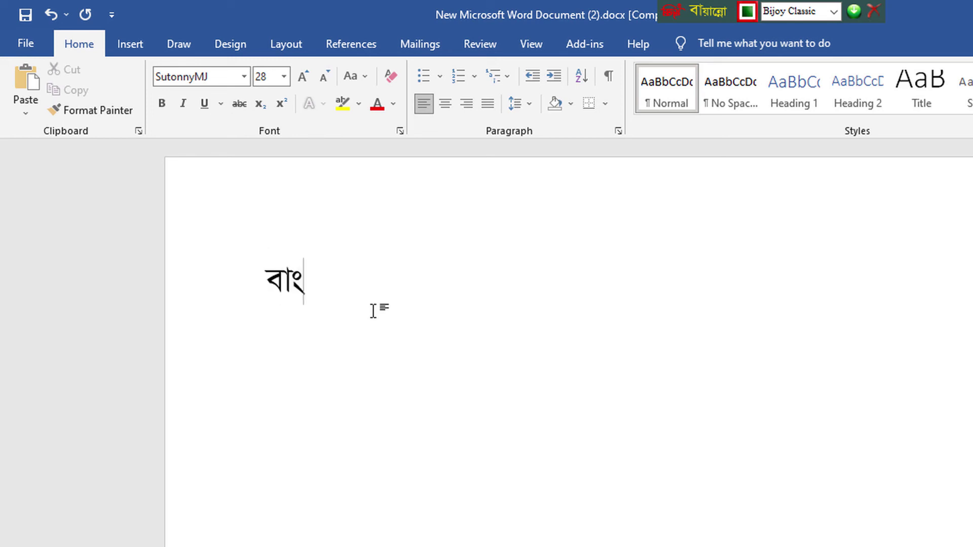
text(লা)
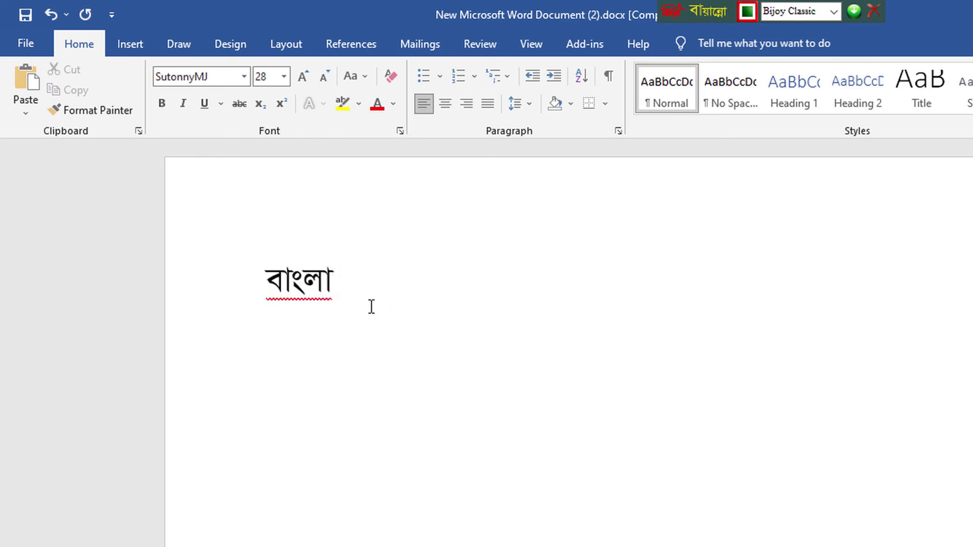